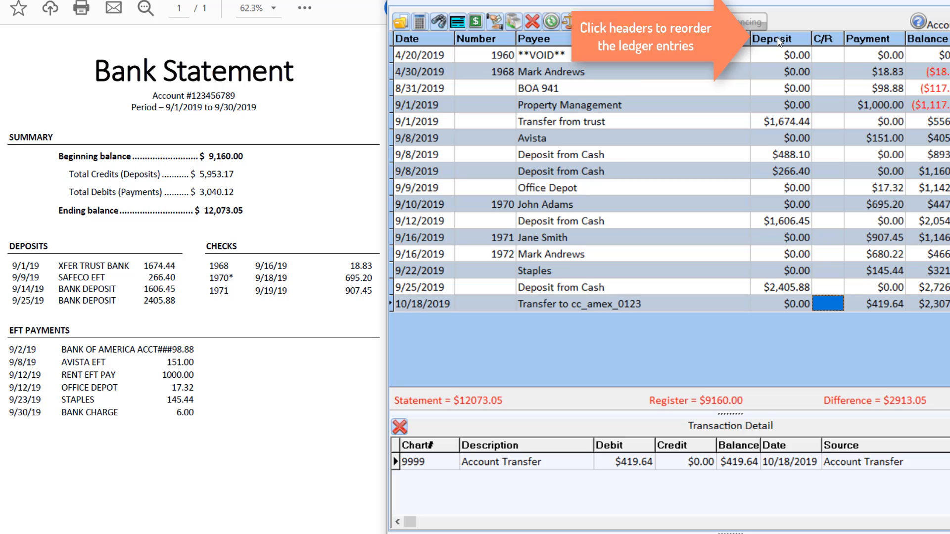
Sort the ledger by deposit and mark the $1,674.44, $266.40, $1,606.45 and $2,405.88 deposits as cleared (C).
{"action": "left_click", "coordinate": [777, 39]}
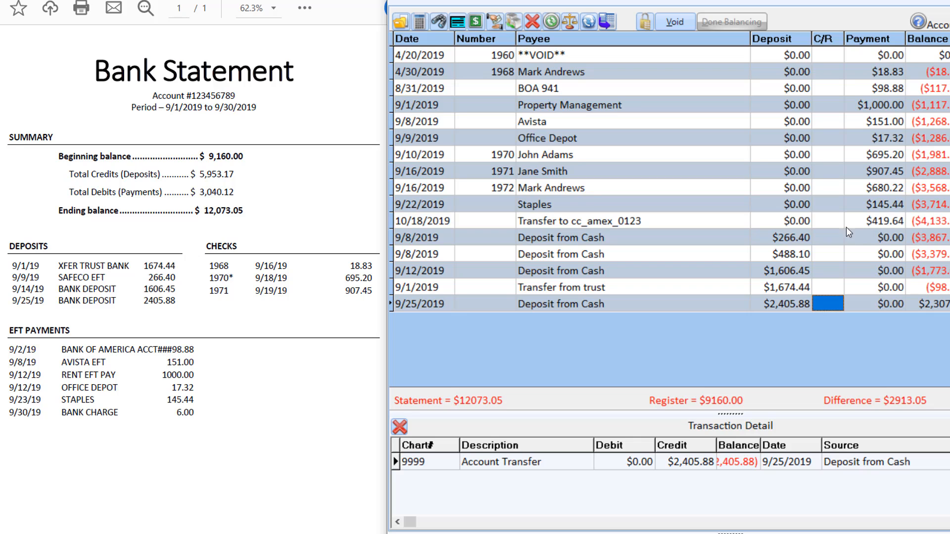
{"action": "left_click", "coordinate": [827, 288]}
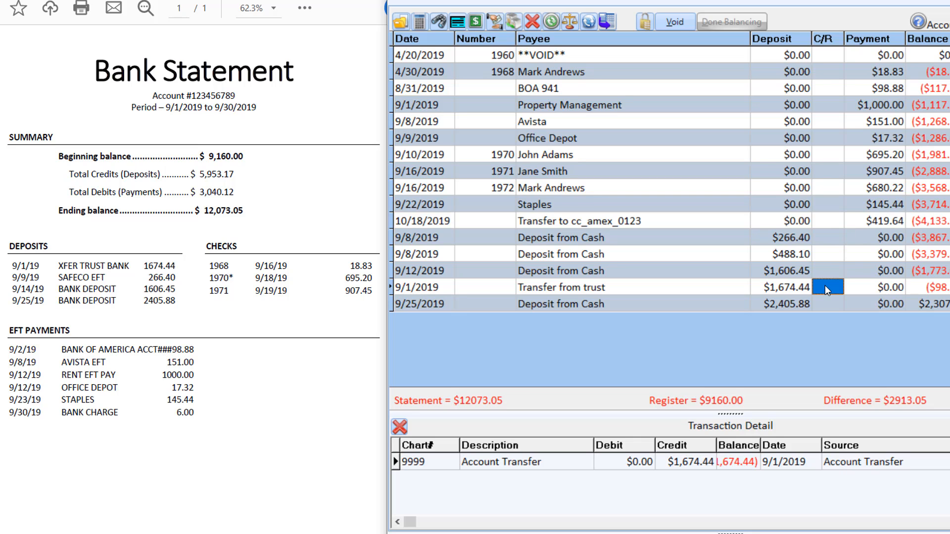
{"action": "left_click", "coordinate": [826, 286]}
{"action": "left_click", "coordinate": [826, 238]}
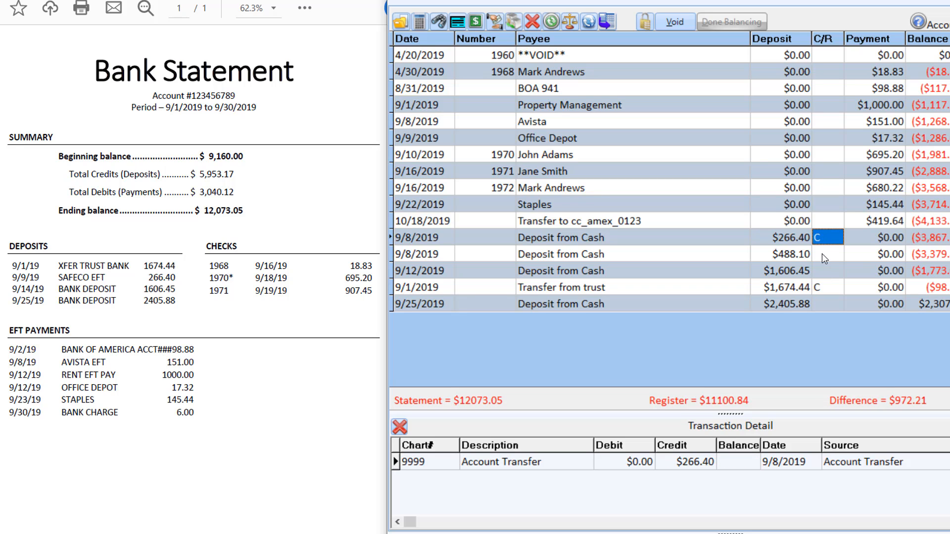
{"action": "left_click", "coordinate": [821, 270]}
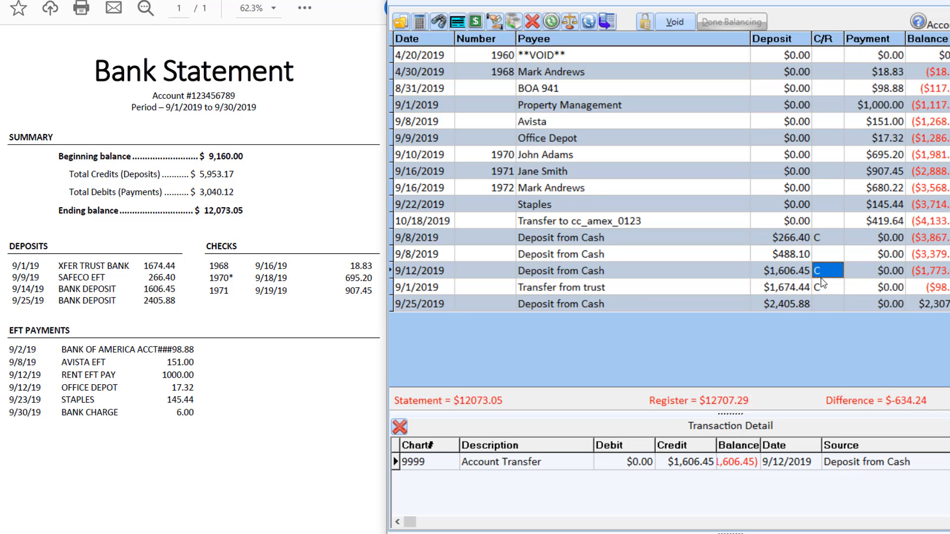
{"action": "left_click", "coordinate": [824, 308]}
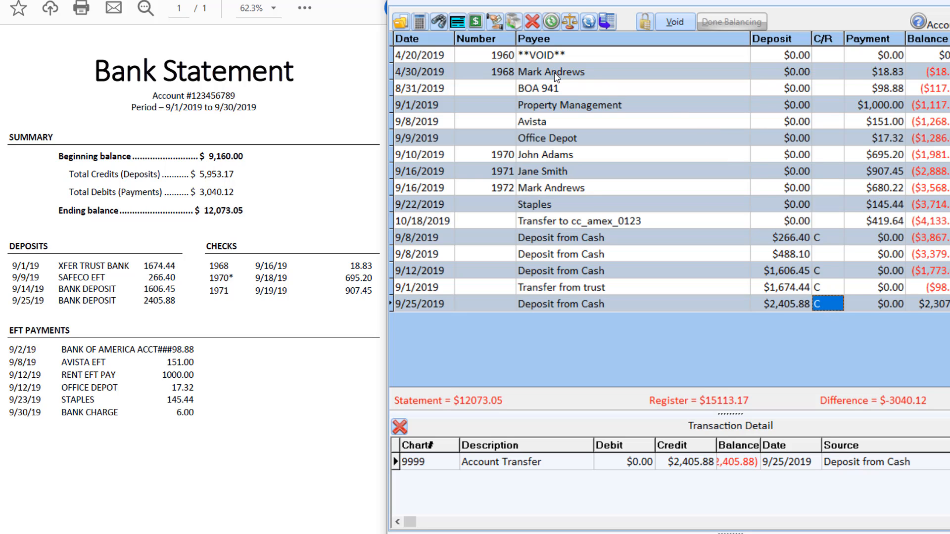
Sort the ledger by check number and mark checks 1968, 1970 and 1971 as cleared (C).
{"action": "left_click", "coordinate": [499, 37]}
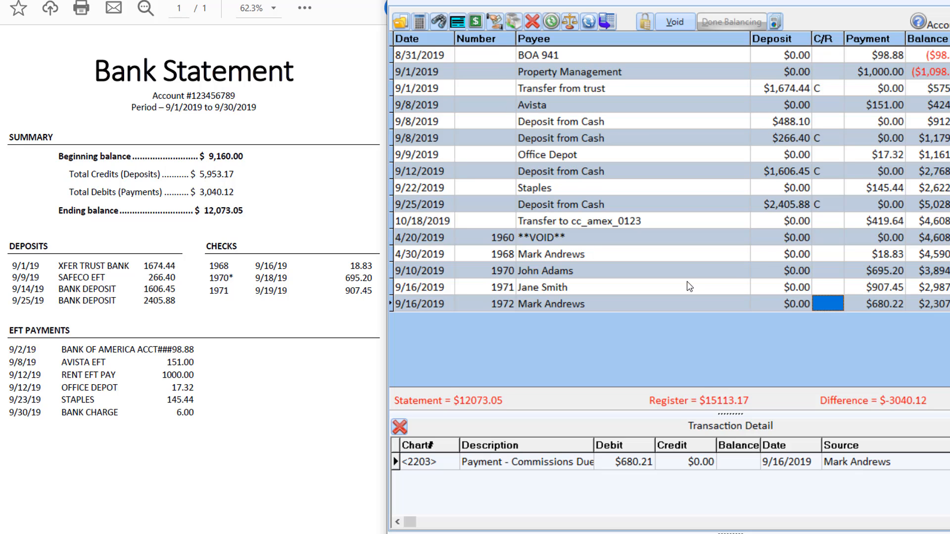
{"action": "left_click", "coordinate": [823, 254]}
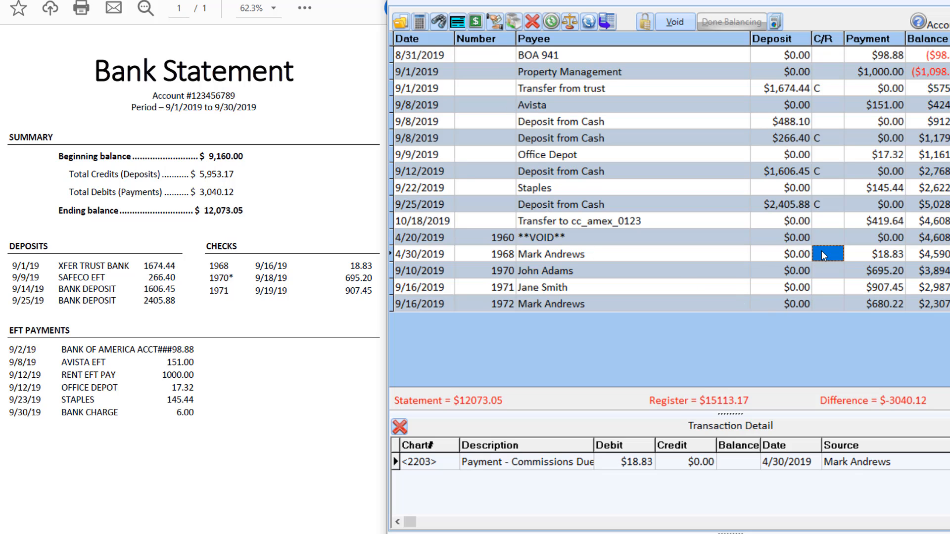
{"action": "left_click", "coordinate": [822, 251]}
{"action": "key", "text": "Down"}
{"action": "type", "text": "C"}
{"action": "key", "text": "Down"}
{"action": "type", "text": "C"}
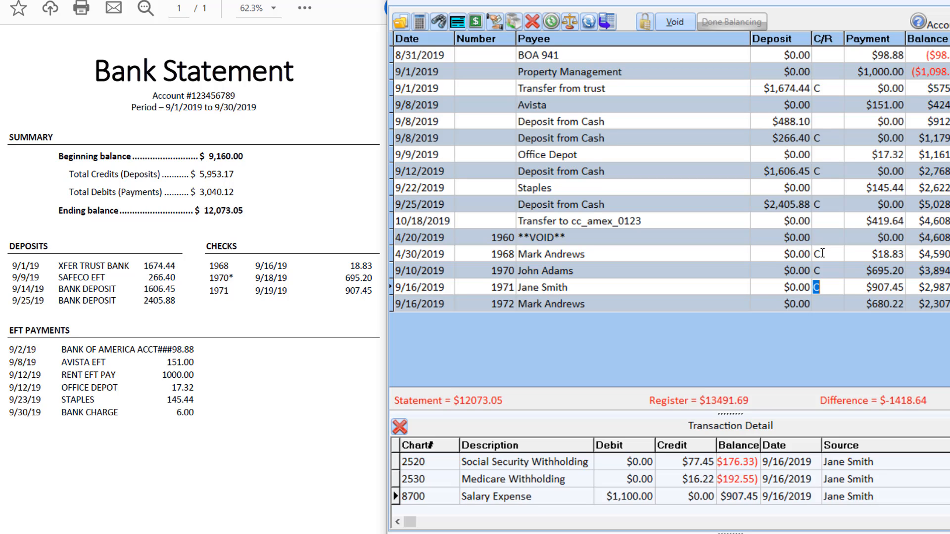
Sort the ledger by date and mark the BOA 941, Avista, Property Management, Office Depot and Staples payments as cleared (C).
{"action": "left_click", "coordinate": [434, 37]}
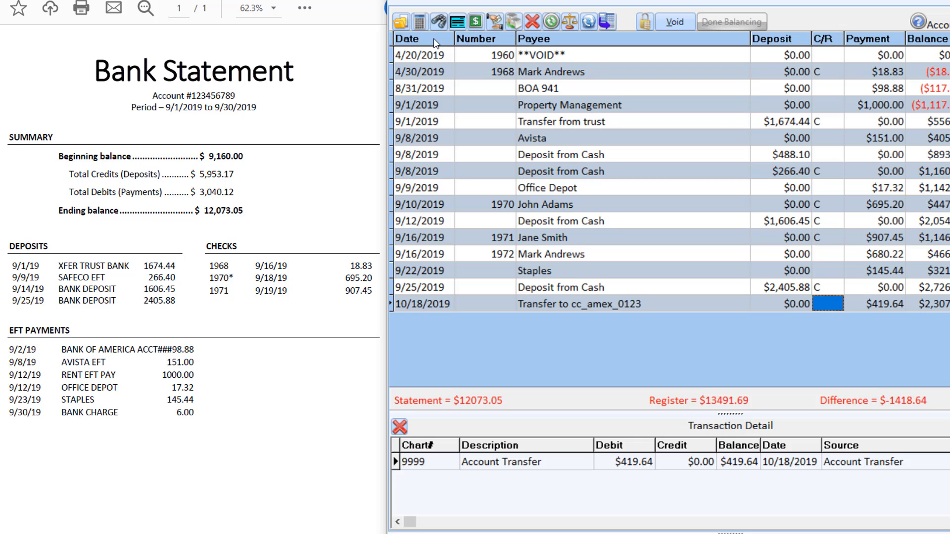
{"action": "left_click", "coordinate": [831, 88]}
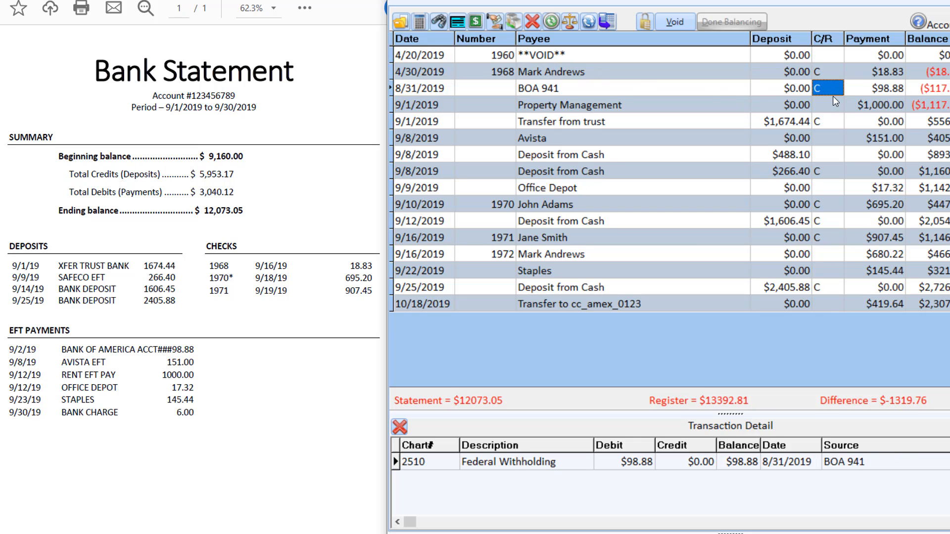
{"action": "left_click", "coordinate": [832, 140]}
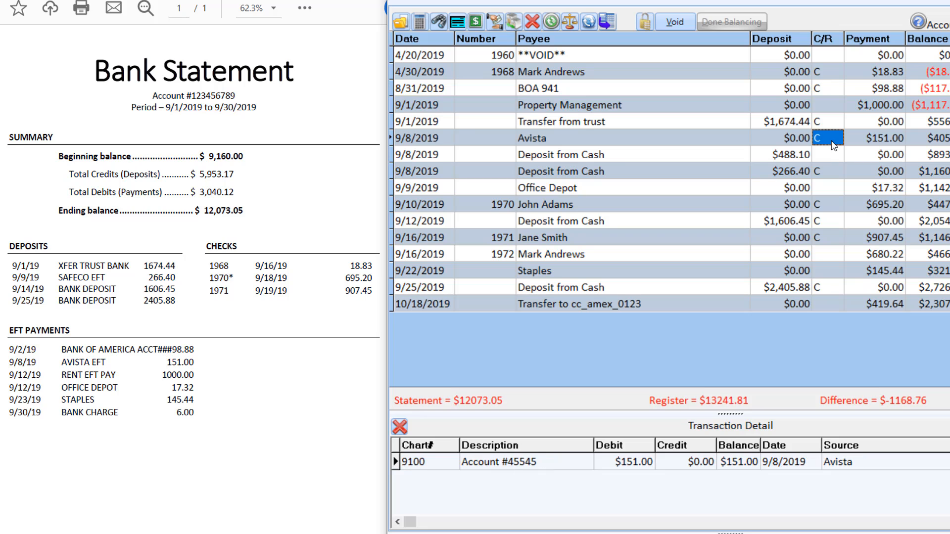
{"action": "left_click", "coordinate": [826, 105]}
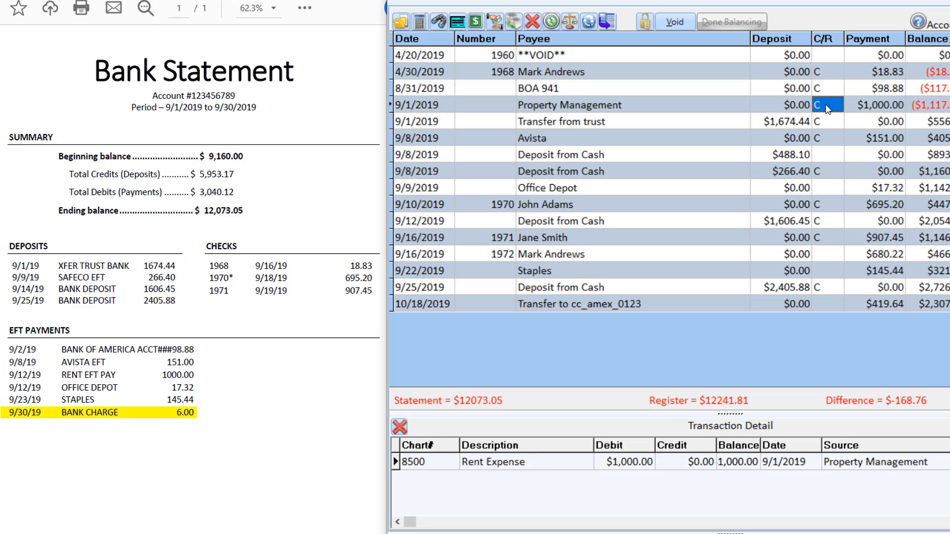
{"action": "left_click", "coordinate": [826, 187]}
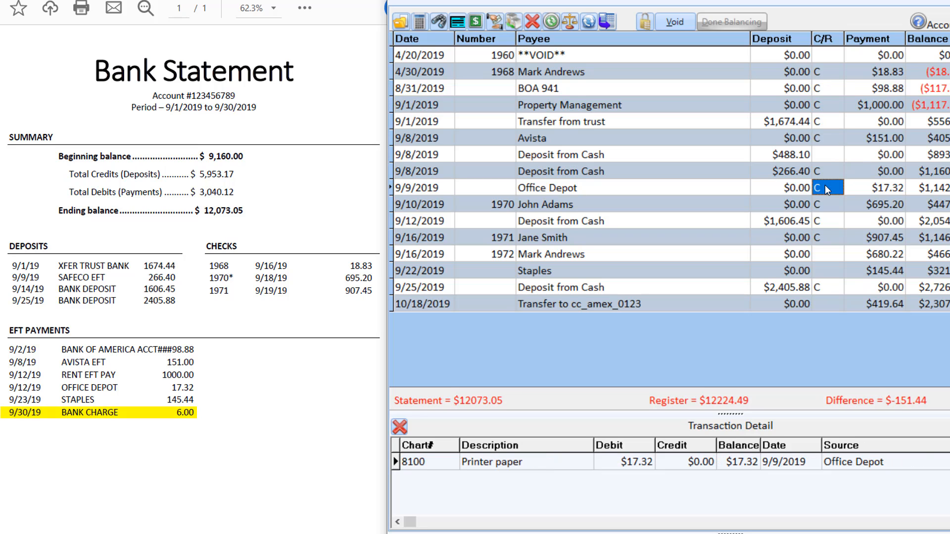
{"action": "left_click", "coordinate": [825, 272]}
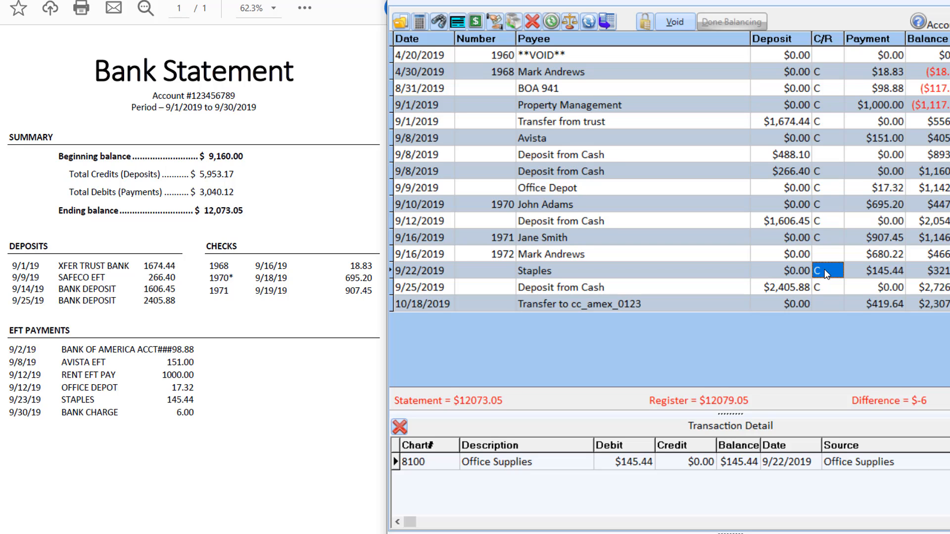
Add a ledger entry dated 9/30/2019 with payee Bank Charge and a payment of $6.00.
{"action": "key", "text": "Down"}
{"action": "key", "text": "Down"}
{"action": "type", "text": "9/30"}
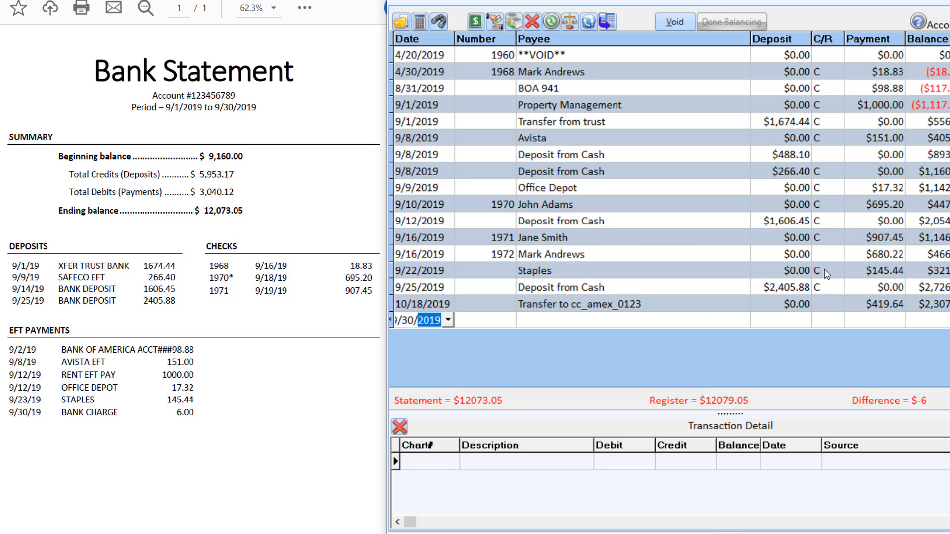
{"action": "left_click", "coordinate": [692, 321]}
{"action": "type", "text": "Bank Charge"}
{"action": "key", "text": "Tab"}
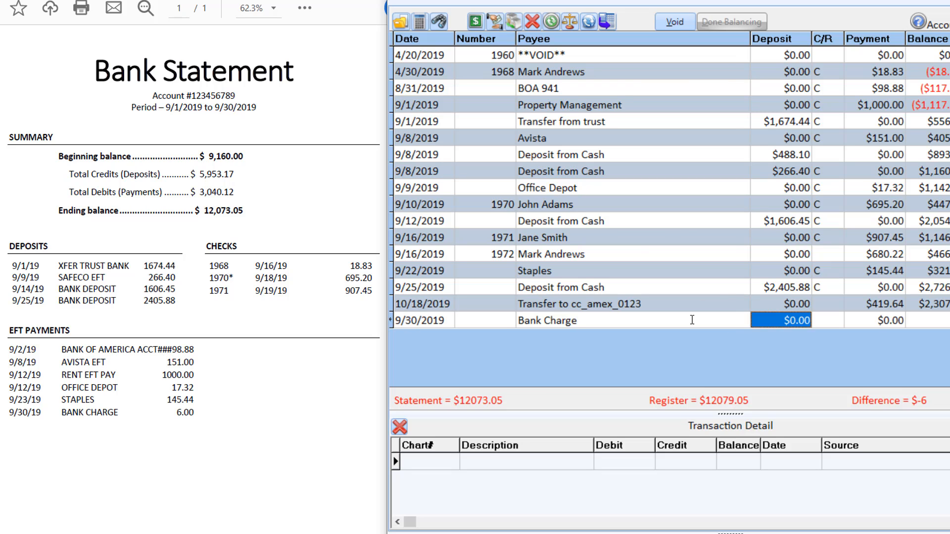
{"action": "key", "text": "Tab"}
{"action": "key", "text": "Tab"}
{"action": "type", "text": "6"}
{"action": "key", "text": "Tab"}
Assign chart number 5500 - Bank Charges to the Bank Charge entry and mark it as cleared (C).
{"action": "left_click", "coordinate": [452, 462]}
{"action": "left_click", "coordinate": [456, 464]}
{"action": "key", "text": "5"}
{"action": "key", "text": "Down"}
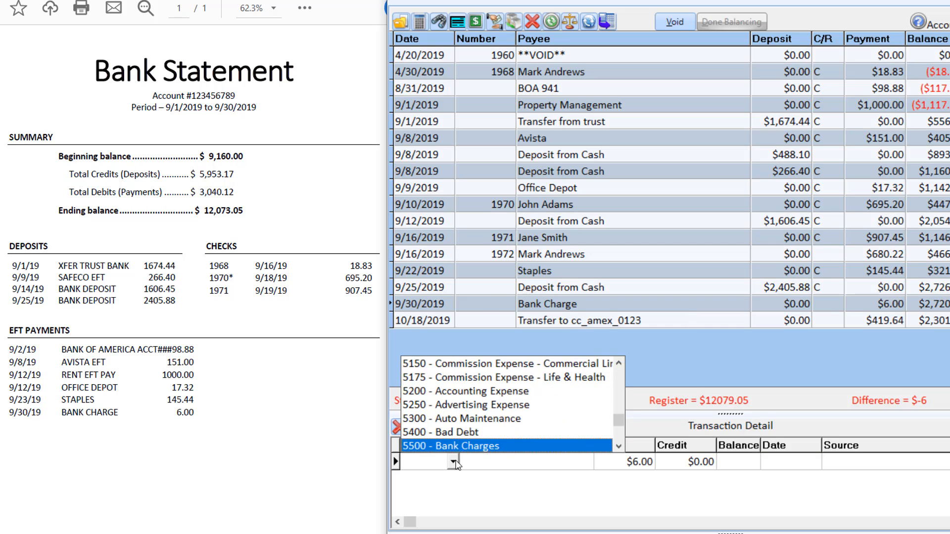
{"action": "key", "text": "Return"}
{"action": "left_click", "coordinate": [829, 303]}
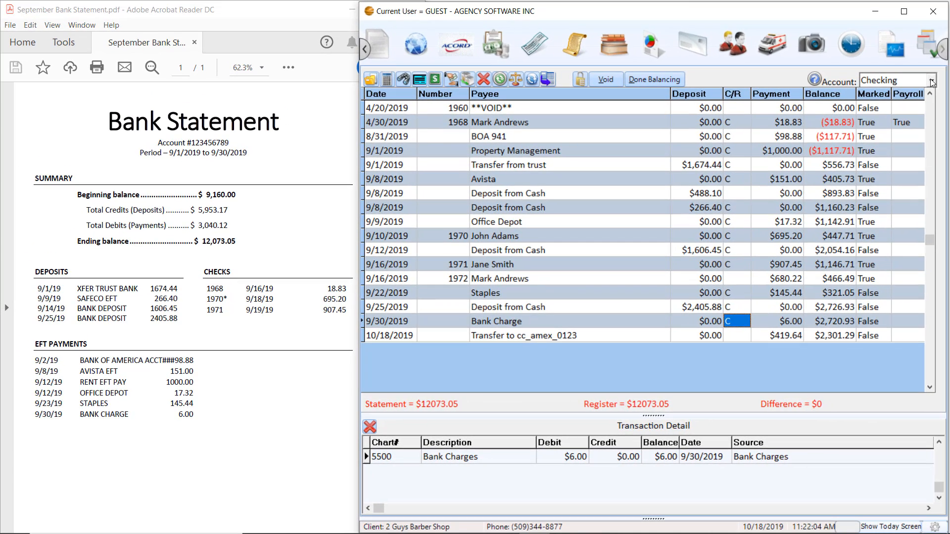
Switch the register to the Cash account and return to the Checking account.
{"action": "left_click", "coordinate": [932, 81]}
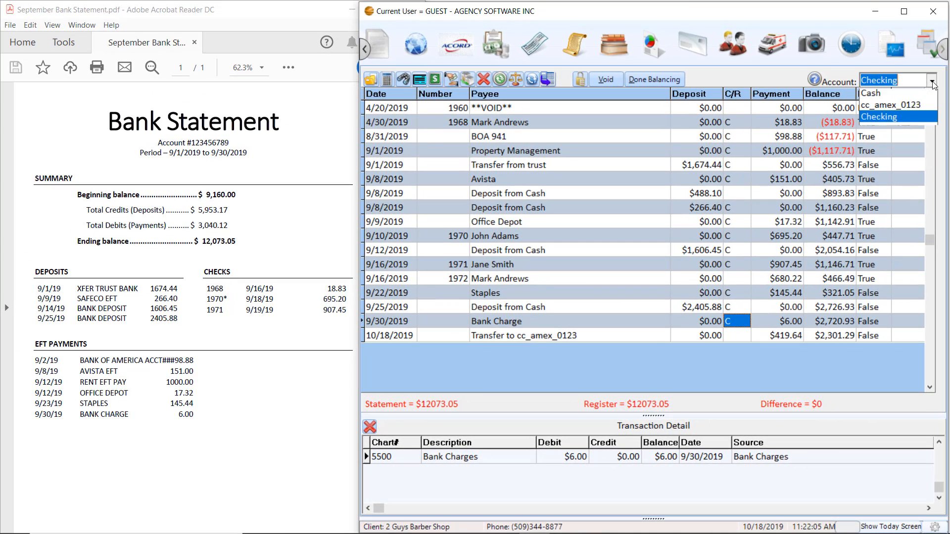
{"action": "left_click", "coordinate": [909, 101]}
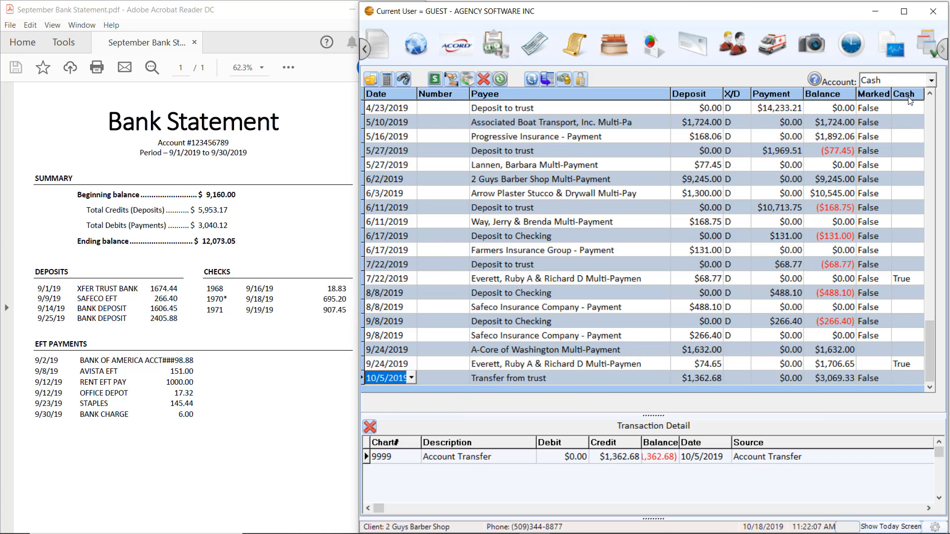
{"action": "left_click", "coordinate": [932, 80]}
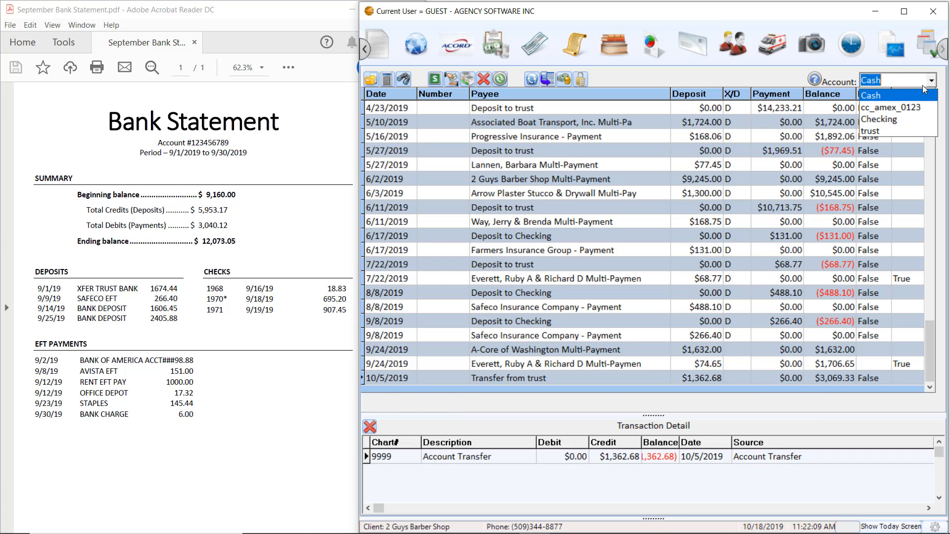
{"action": "left_click", "coordinate": [893, 117]}
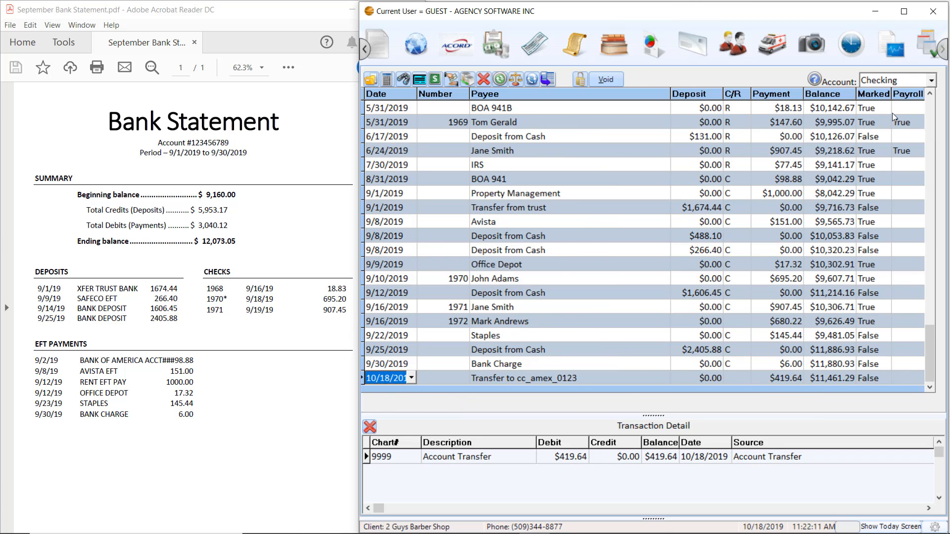
Start balancing the Checking account with a statement balance of 12073.05 and a statement date of 9/30/2019.
{"action": "left_click", "coordinate": [515, 81]}
{"action": "type", "text": "1"}
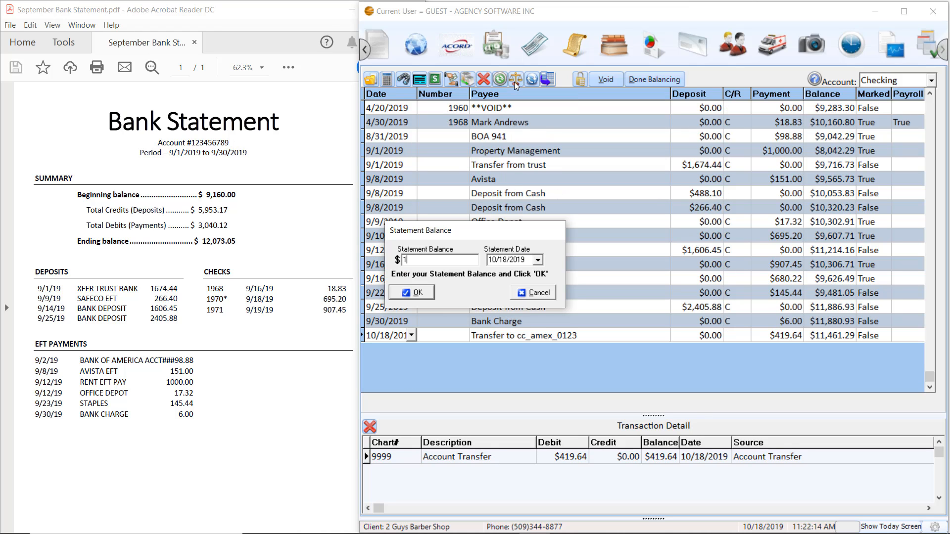
{"action": "type", "text": "2073.05"}
{"action": "left_click", "coordinate": [538, 260]}
{"action": "left_click", "coordinate": [511, 300]}
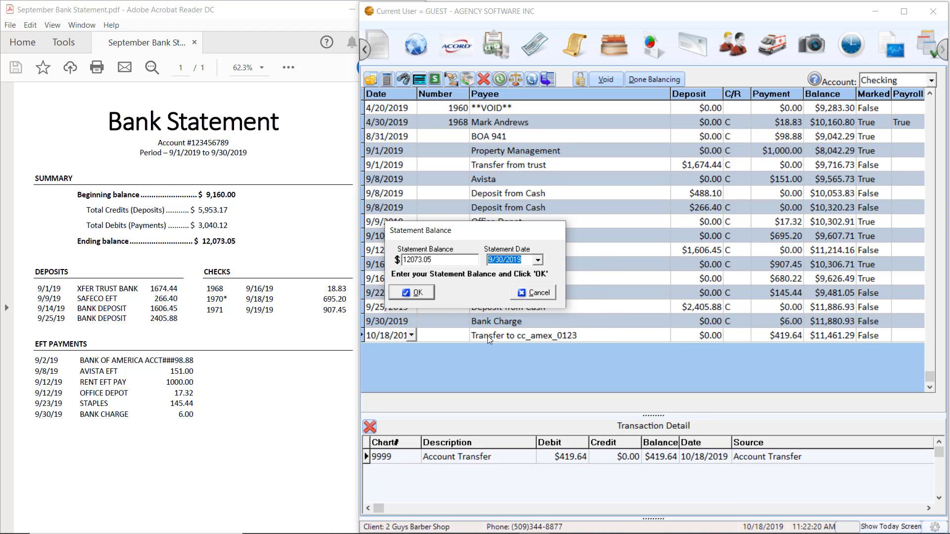
{"action": "left_click", "coordinate": [418, 293]}
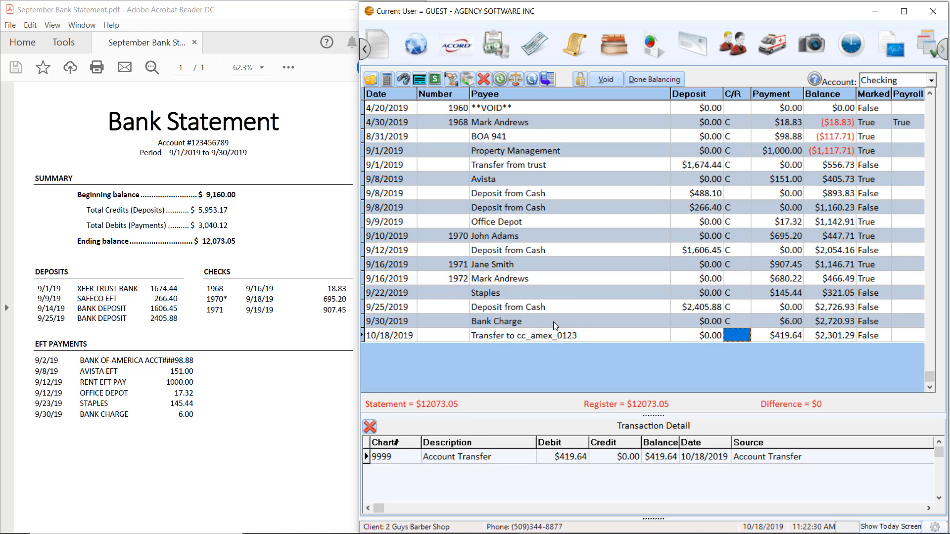
Mark the voided check 1960 as cleared (C) and select the date of the $488.10 deposit.
{"action": "left_click", "coordinate": [735, 108]}
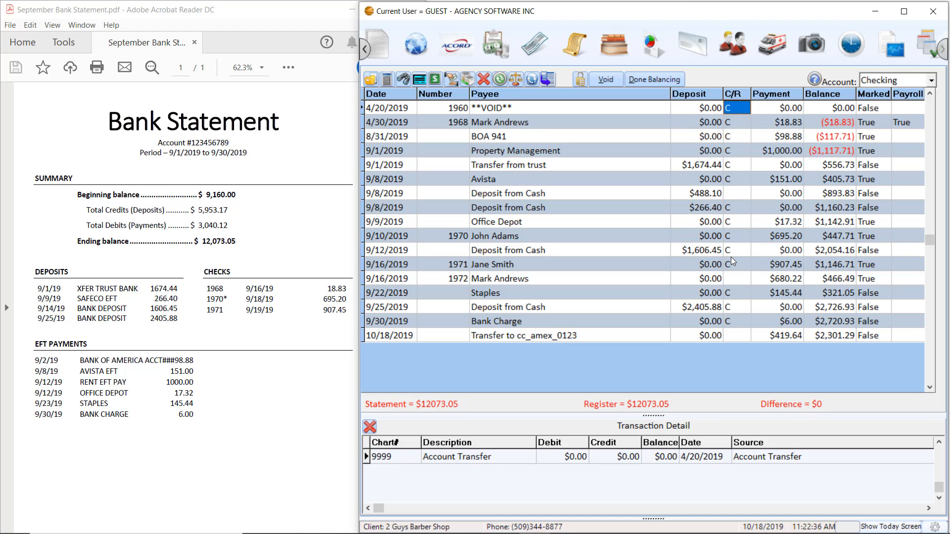
{"action": "left_click", "coordinate": [675, 193]}
{"action": "left_click", "coordinate": [383, 193]}
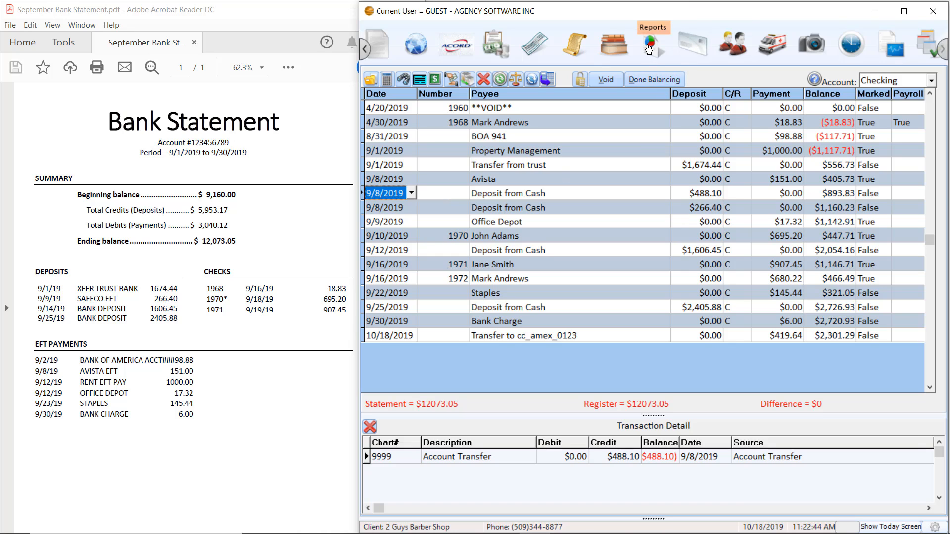
Open the accounting Register Report and choose the Checking account for it.
{"action": "left_click", "coordinate": [649, 49]}
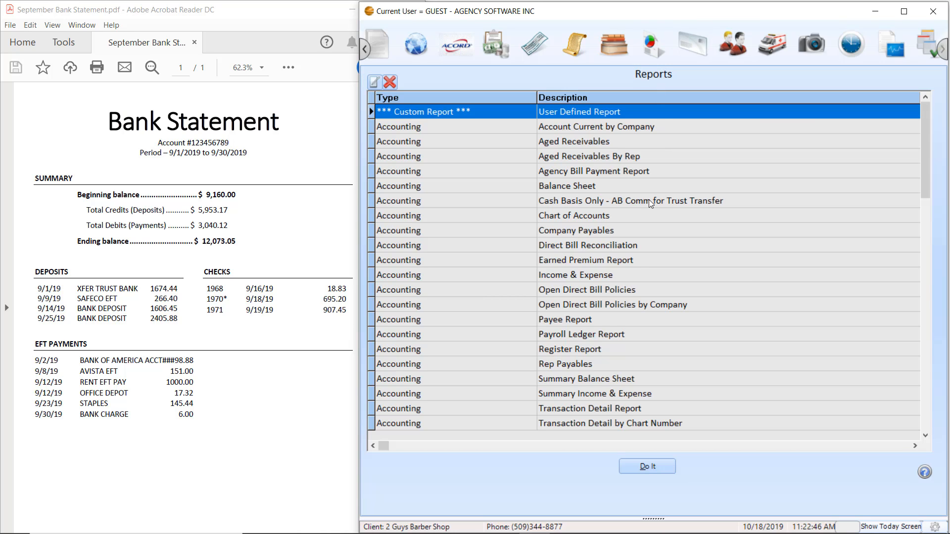
{"action": "double_click", "coordinate": [591, 350]}
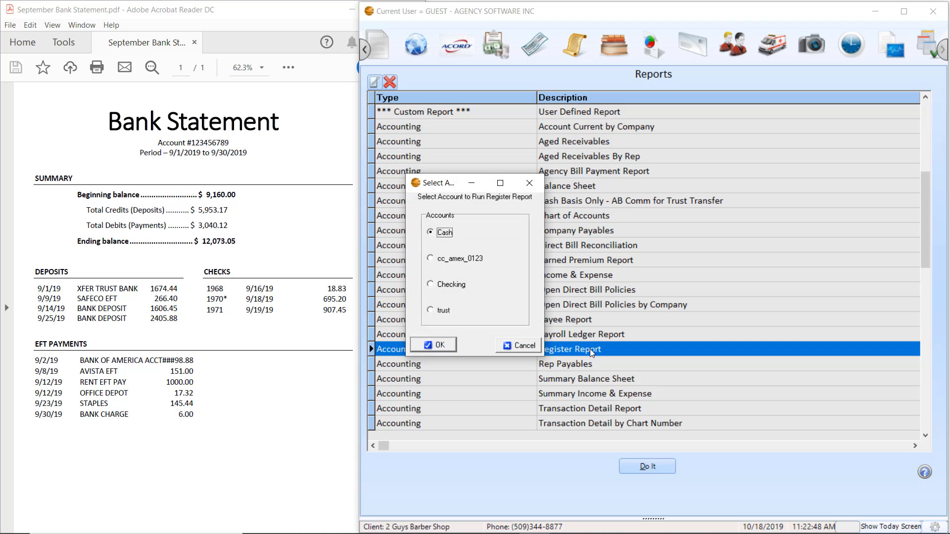
{"action": "left_click", "coordinate": [459, 290]}
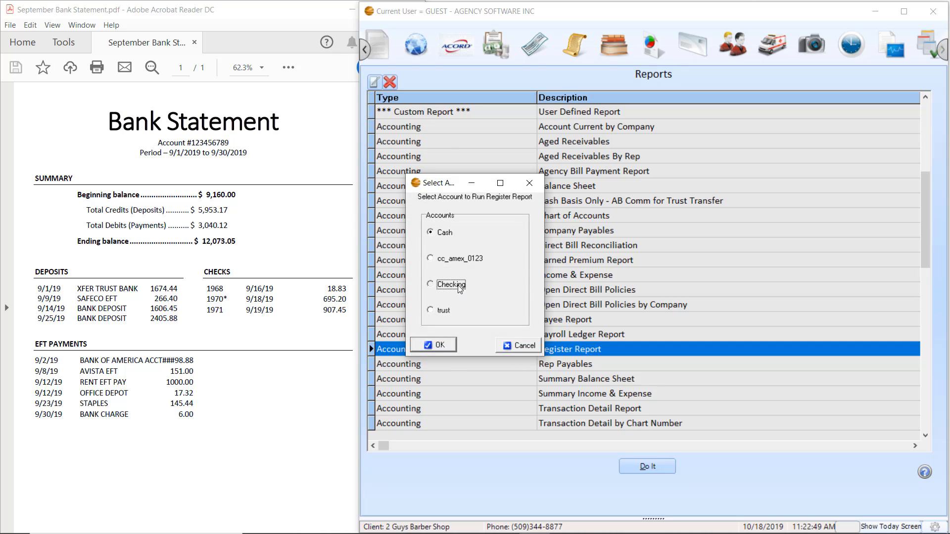
{"action": "left_click", "coordinate": [429, 345]}
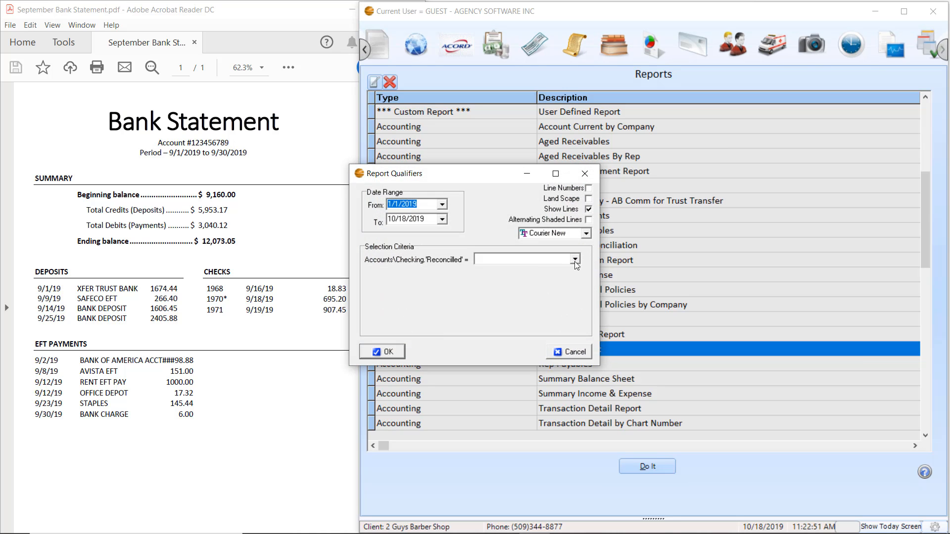
Limit the report to entries with Reconciled set to C and a date range from 1/1/2000 to 10/18/2020.
{"action": "left_click", "coordinate": [576, 265]}
{"action": "left_click", "coordinate": [508, 284]}
{"action": "left_click", "coordinate": [415, 204]}
{"action": "type", "text": "2000"}
{"action": "left_click", "coordinate": [422, 219]}
{"action": "type", "text": "2020"}
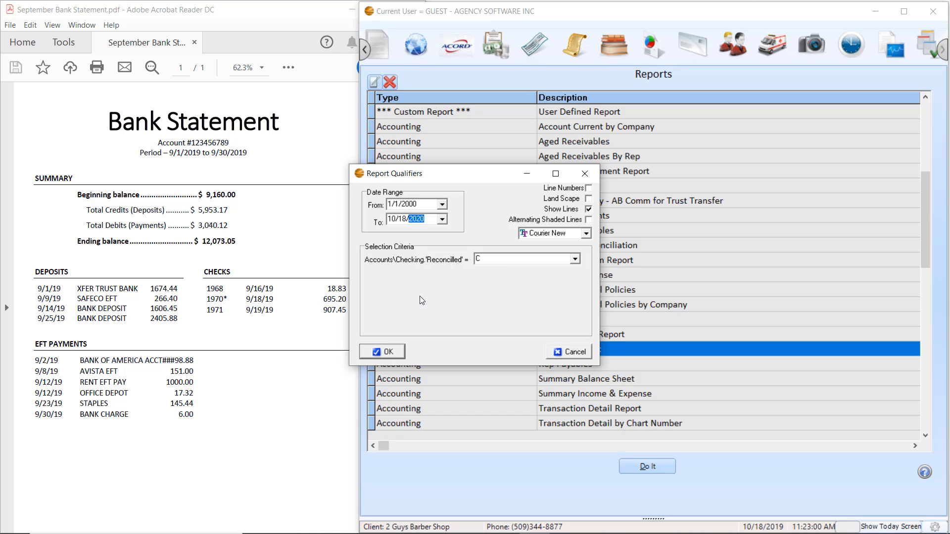
Generate the Checking register report as an on-screen preview.
{"action": "left_click", "coordinate": [379, 351]}
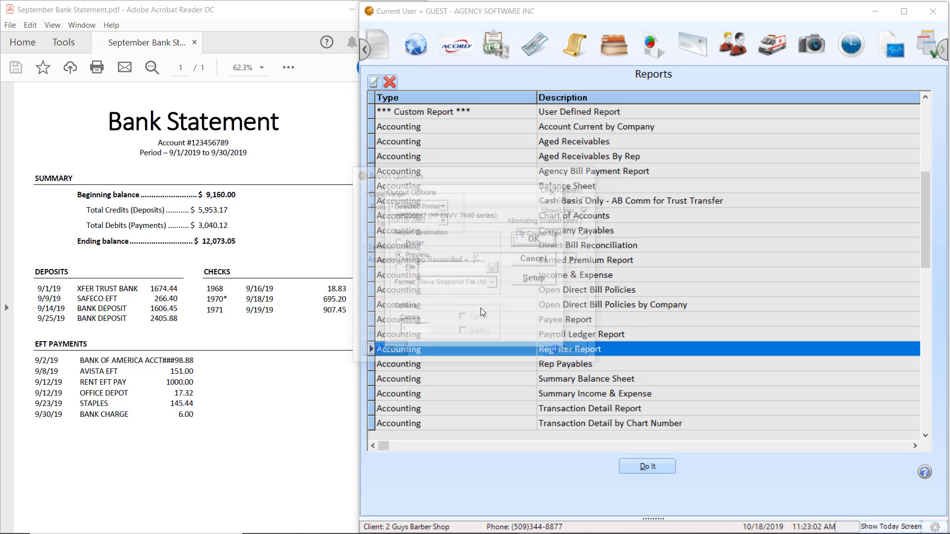
{"action": "left_click", "coordinate": [538, 238]}
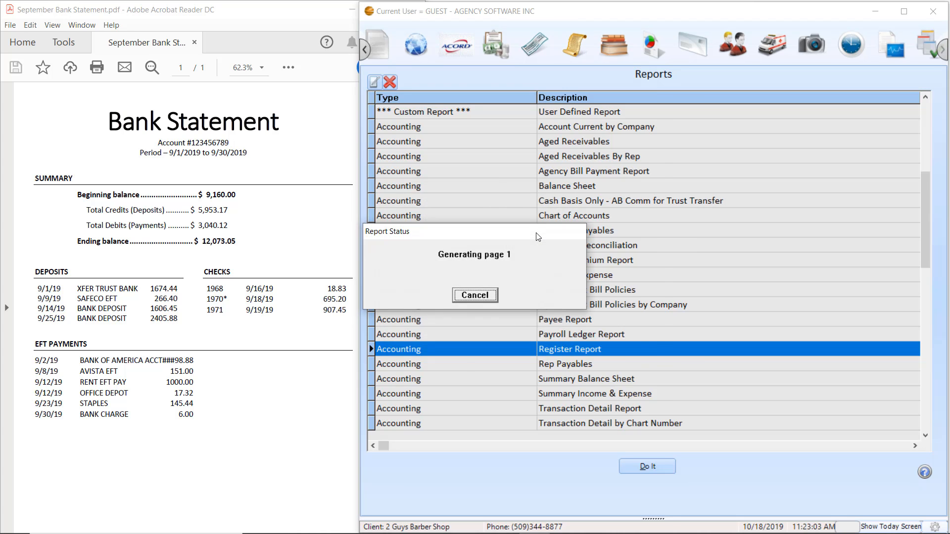
{"action": "left_click", "coordinate": [617, 136]}
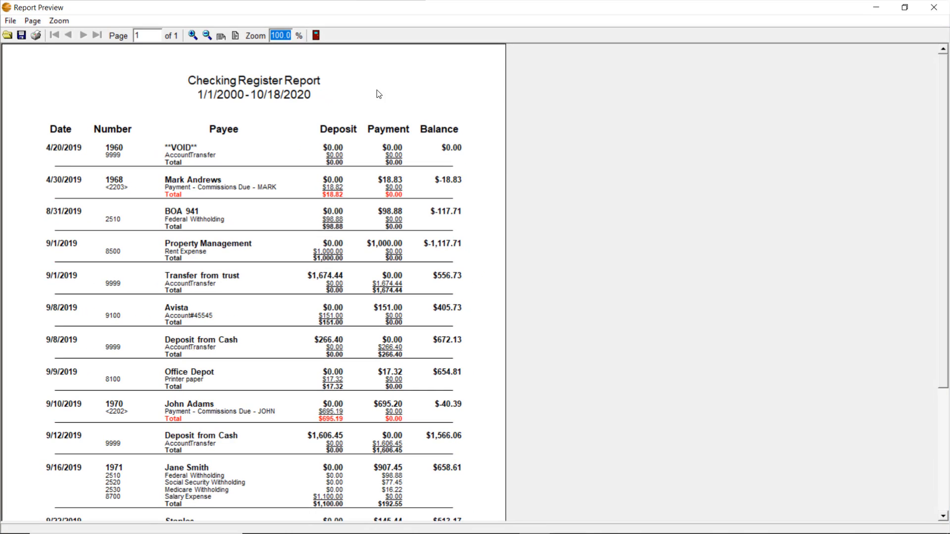
Print the Checking register report and finish balancing the Checking account, acknowledging the notice to produce its reconciliation report.
{"action": "left_click", "coordinate": [35, 36]}
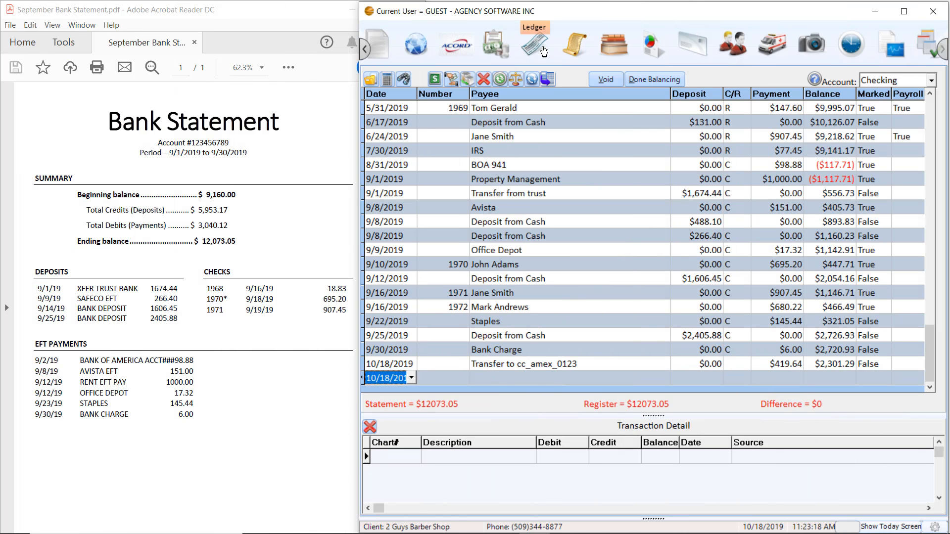
{"action": "left_click", "coordinate": [649, 80]}
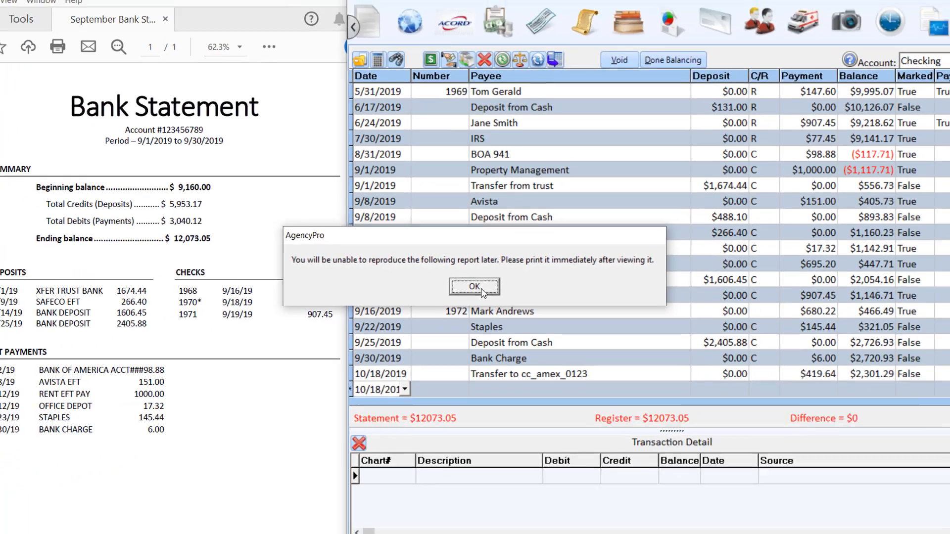
{"action": "left_click", "coordinate": [484, 298]}
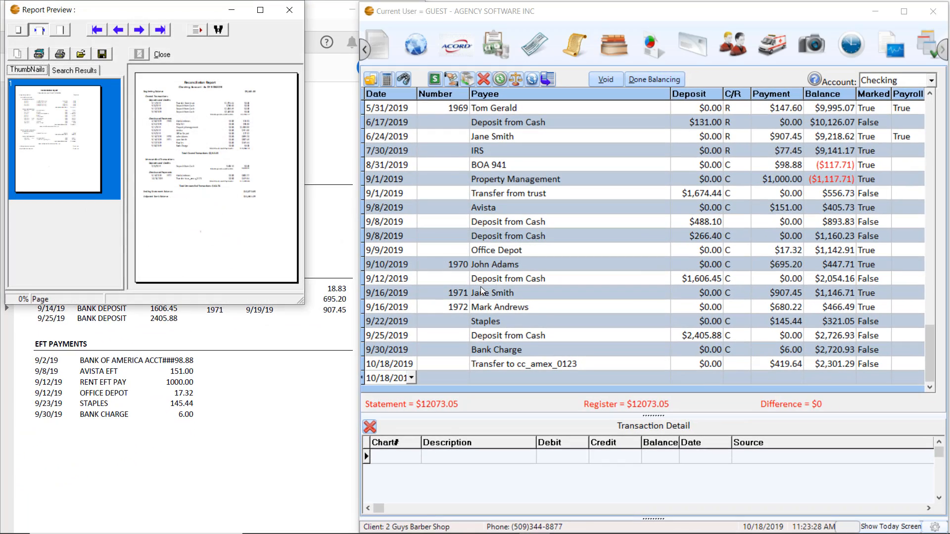
Review the full Checking reconciliation report as of 9/30/2019 in an enlarged preview, print it and close it.
{"action": "left_click", "coordinate": [260, 9]}
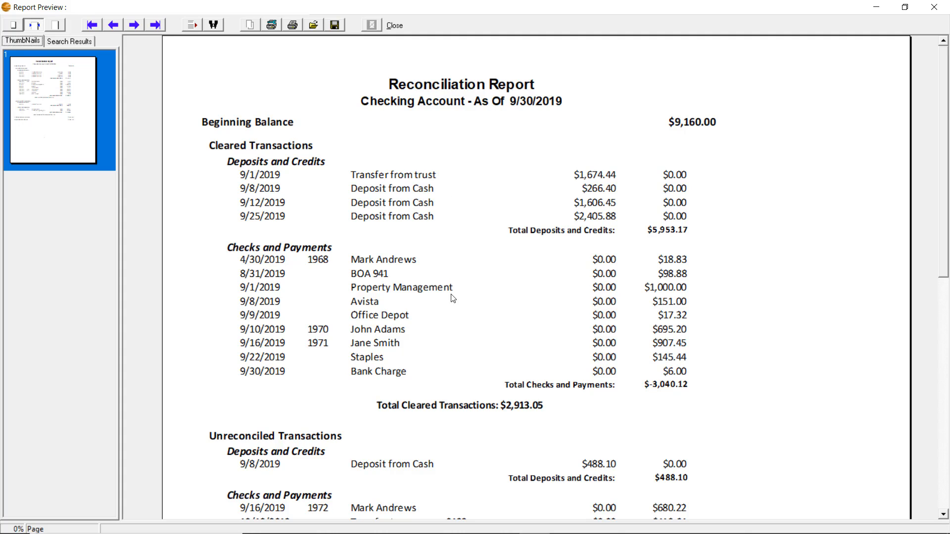
{"action": "left_click", "coordinate": [947, 477]}
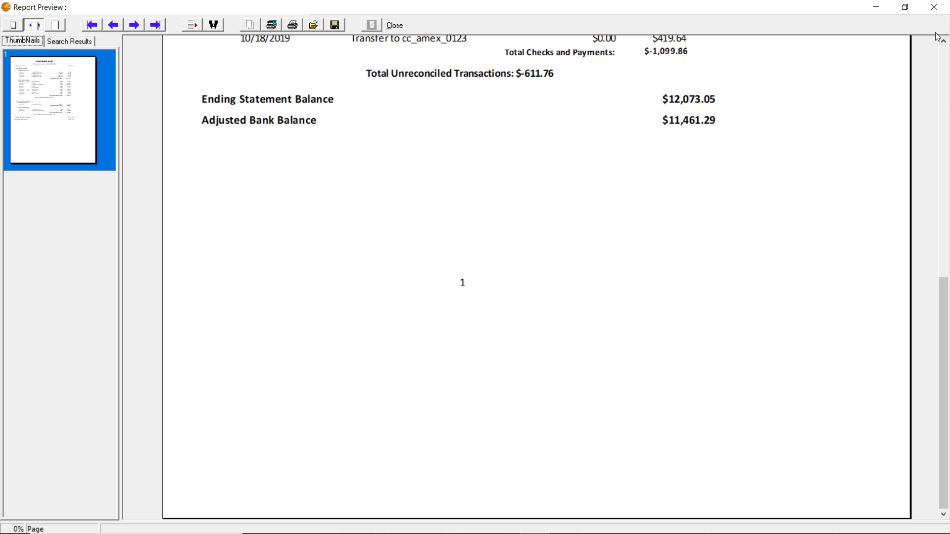
{"action": "left_click_drag", "start_coordinate": [945, 274], "coordinate": [942, 101]}
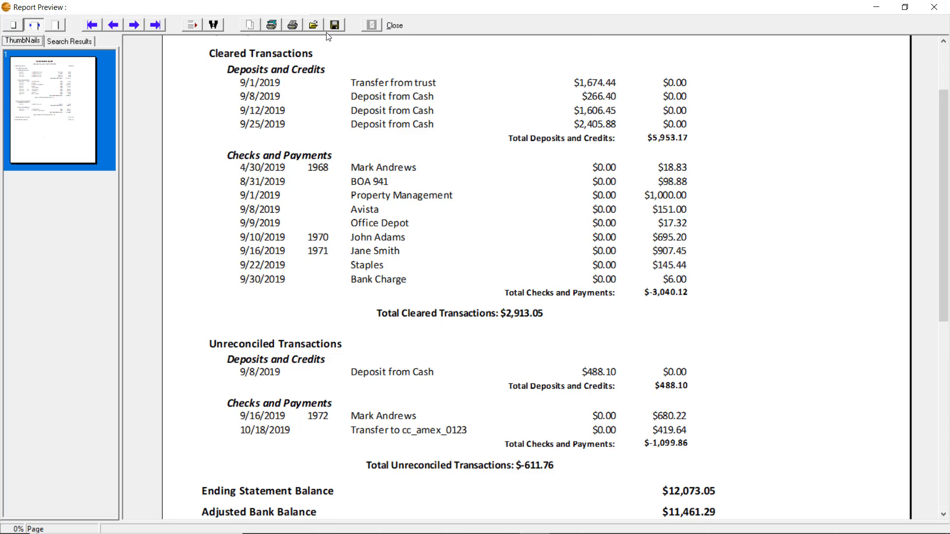
{"action": "left_click", "coordinate": [291, 25]}
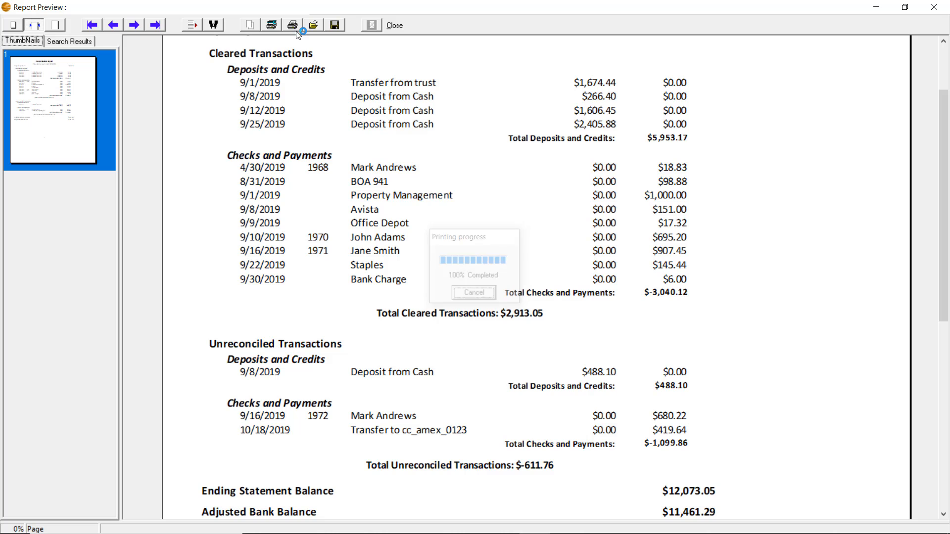
{"action": "left_click", "coordinate": [394, 25]}
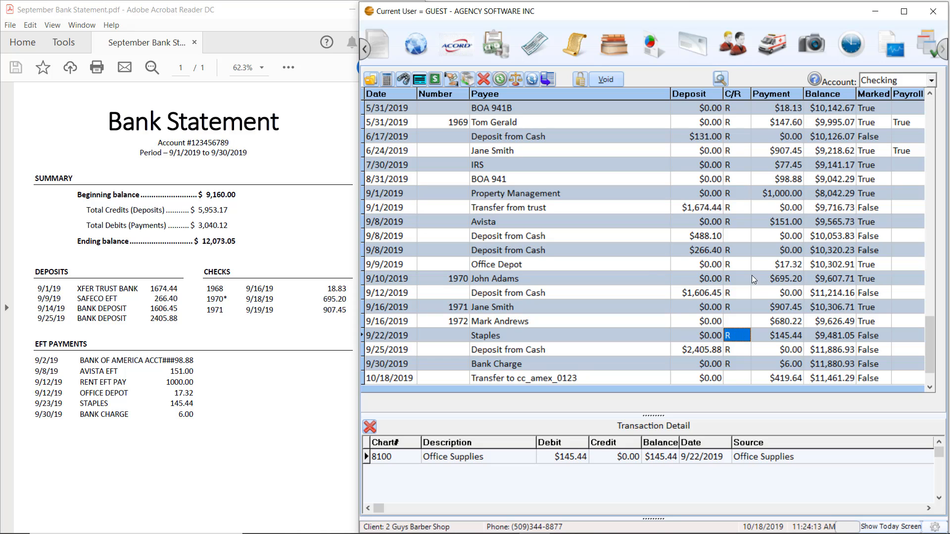
Open the report preview of the reconciled Checking transactions from the ledger and enlarge it for viewing.
{"action": "left_click", "coordinate": [721, 80]}
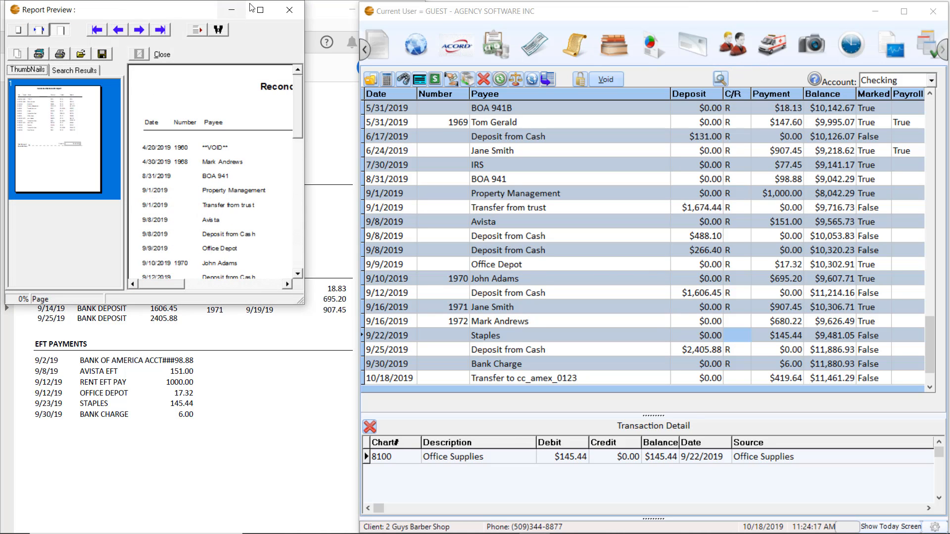
{"action": "left_click", "coordinate": [260, 10]}
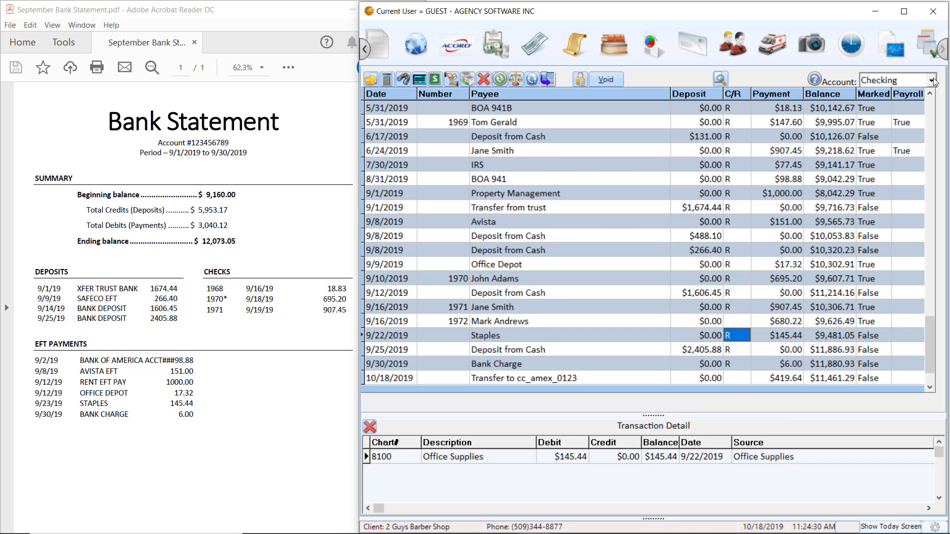
Switch the ledger to the trust account and bring the September bank statement PDF to the front.
{"action": "left_click", "coordinate": [931, 80]}
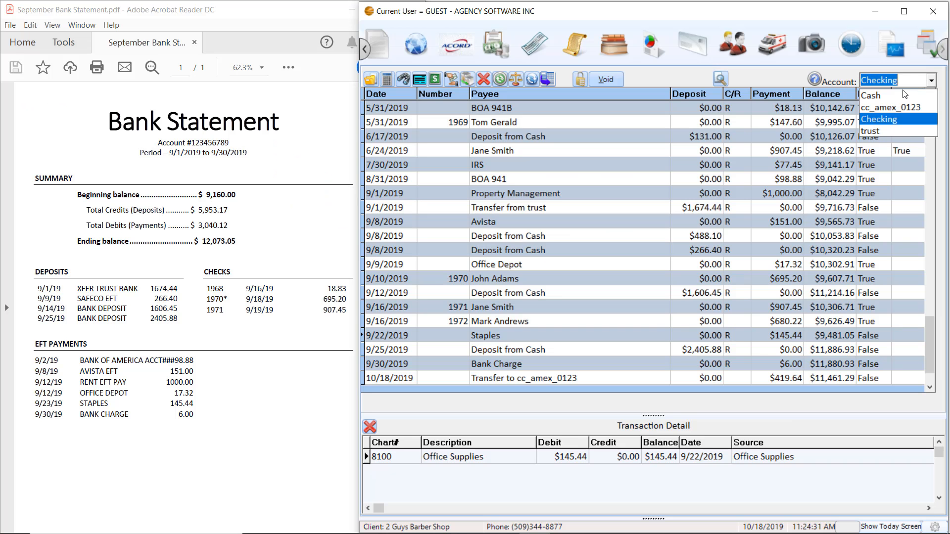
{"action": "left_click", "coordinate": [884, 132]}
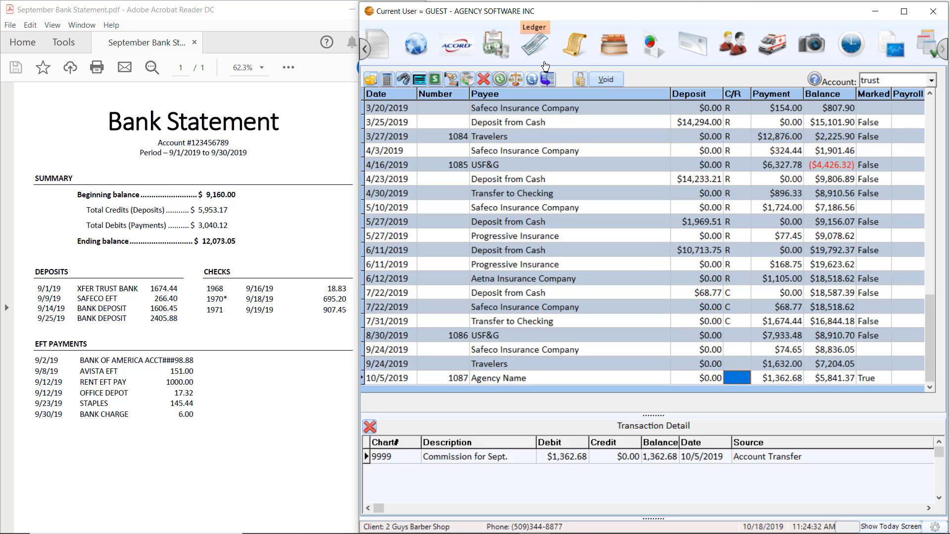
{"action": "left_click", "coordinate": [335, 25]}
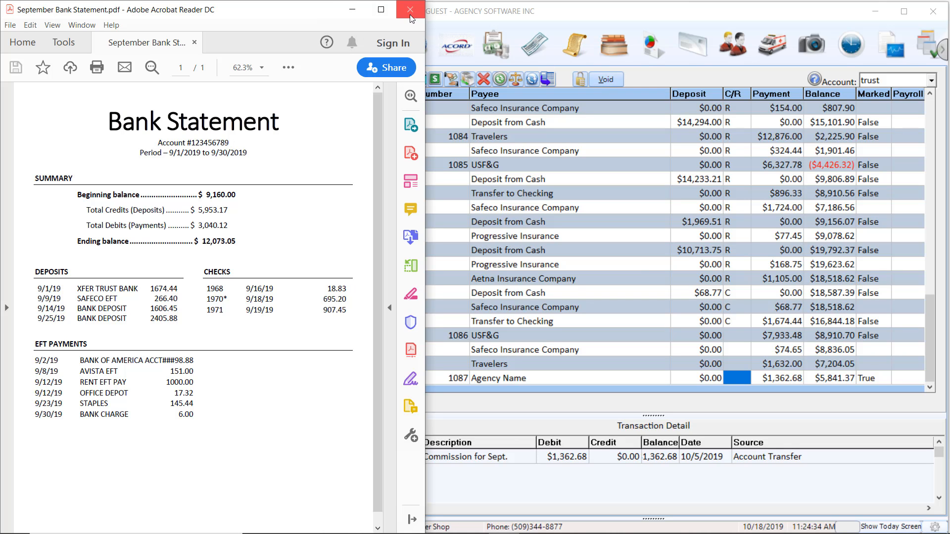